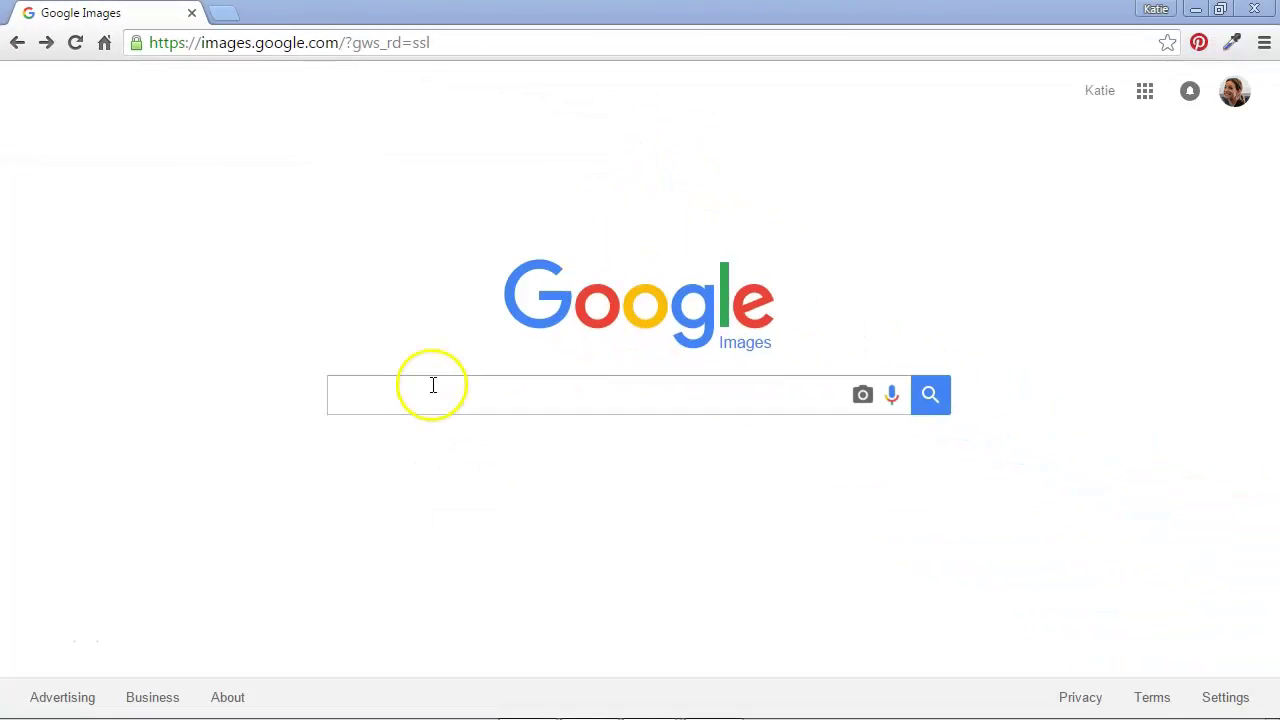
- Search Google Images for 'the white house'
left_click(431, 389)
type("the white house")
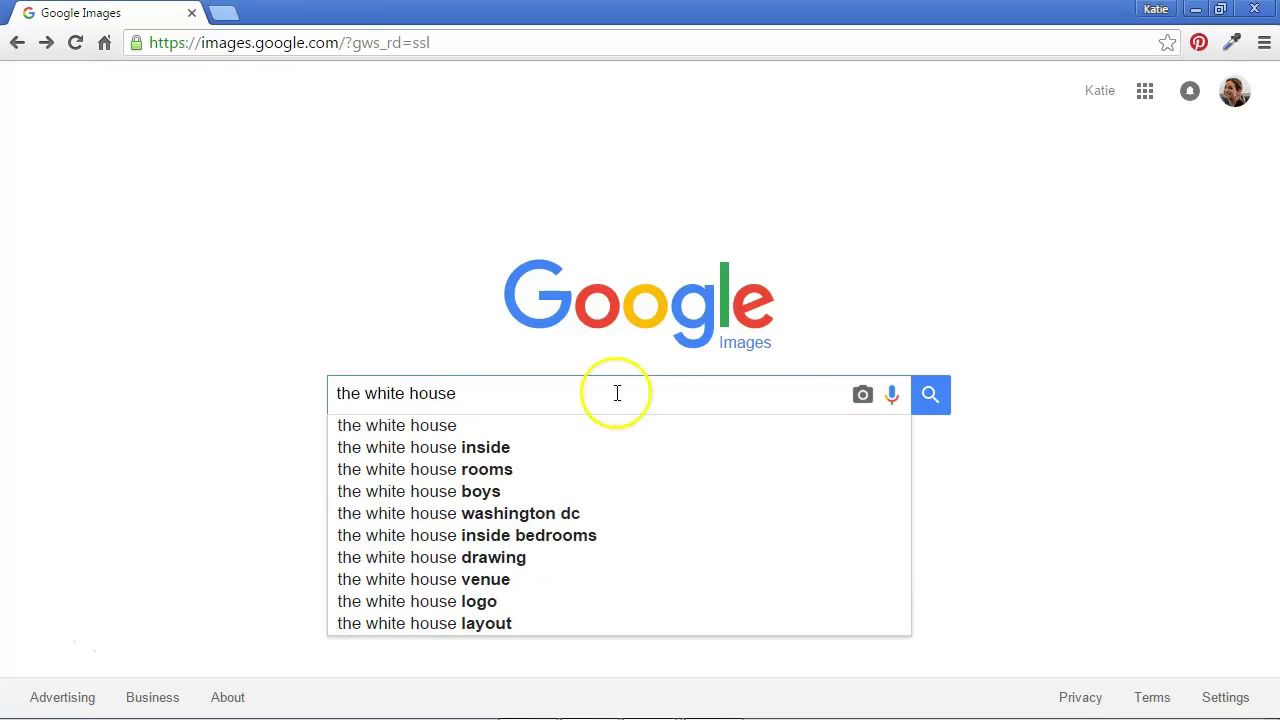
left_click(935, 398)
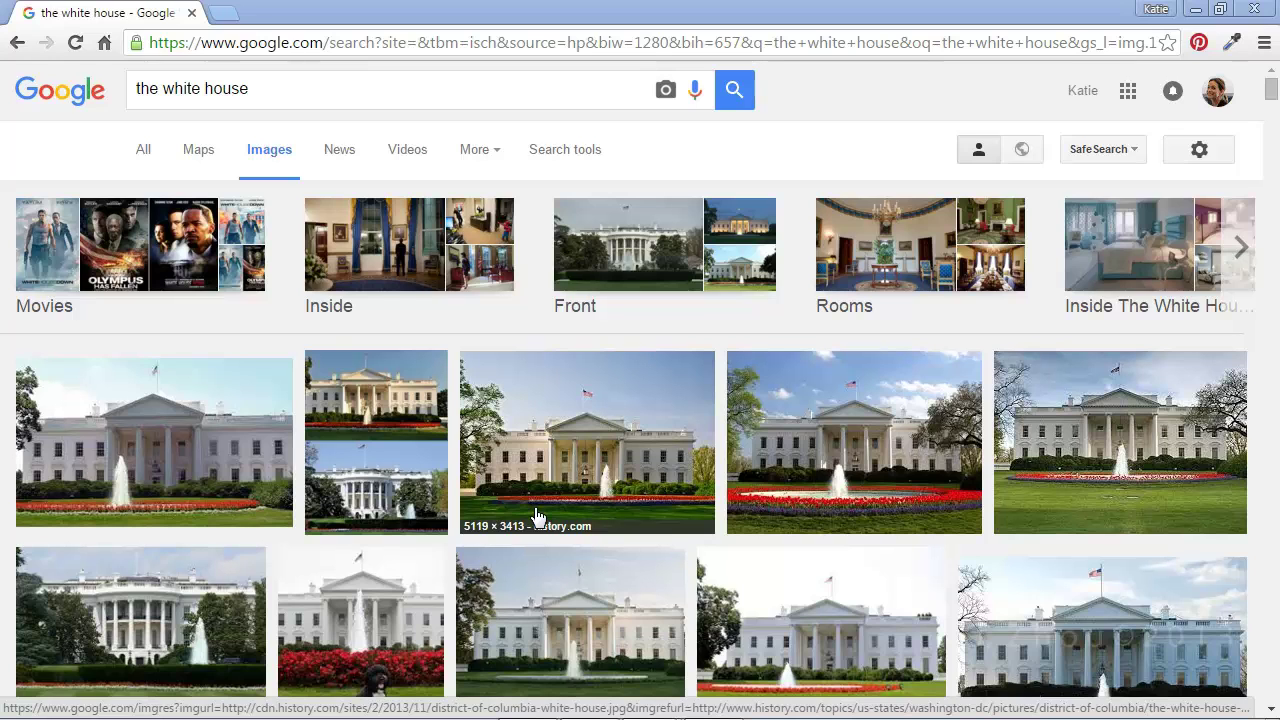
- Open the third White House photo's History.com Washington, D.C. gallery page and scroll through it
left_click(589, 458)
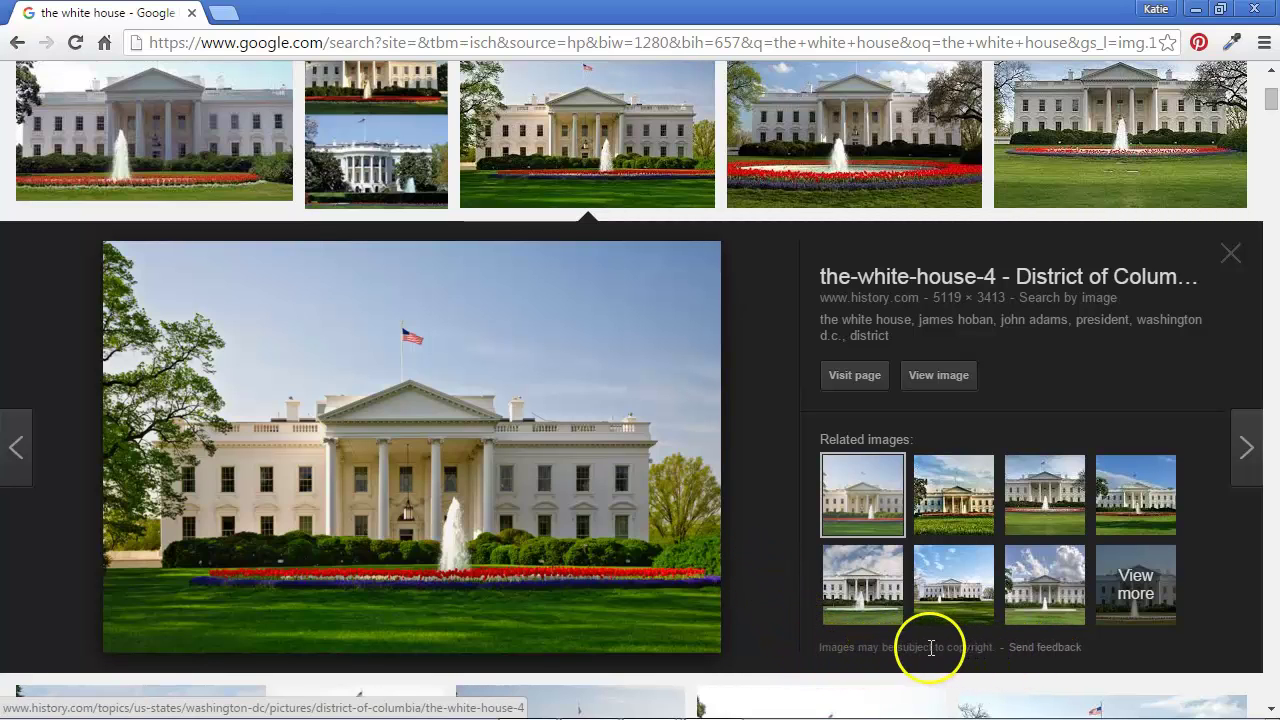
left_click(853, 380)
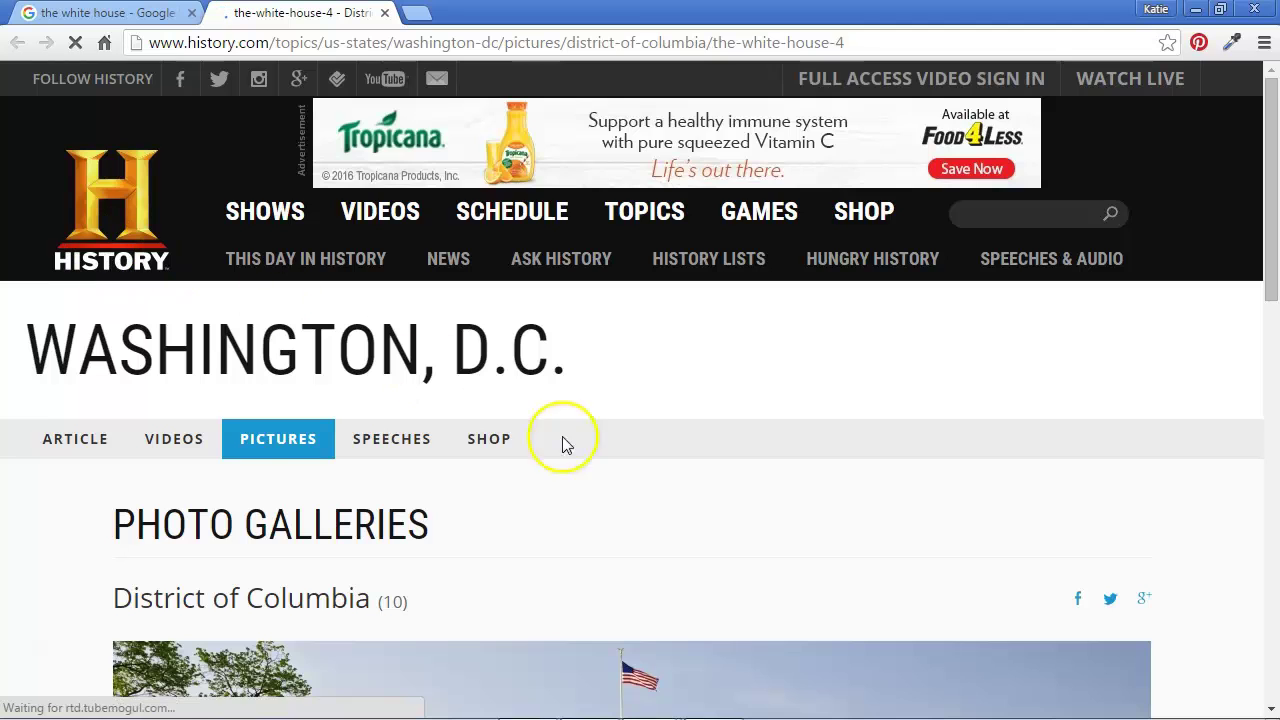
scroll(634, 466, "down", 2)
scroll(637, 461, "down", 2)
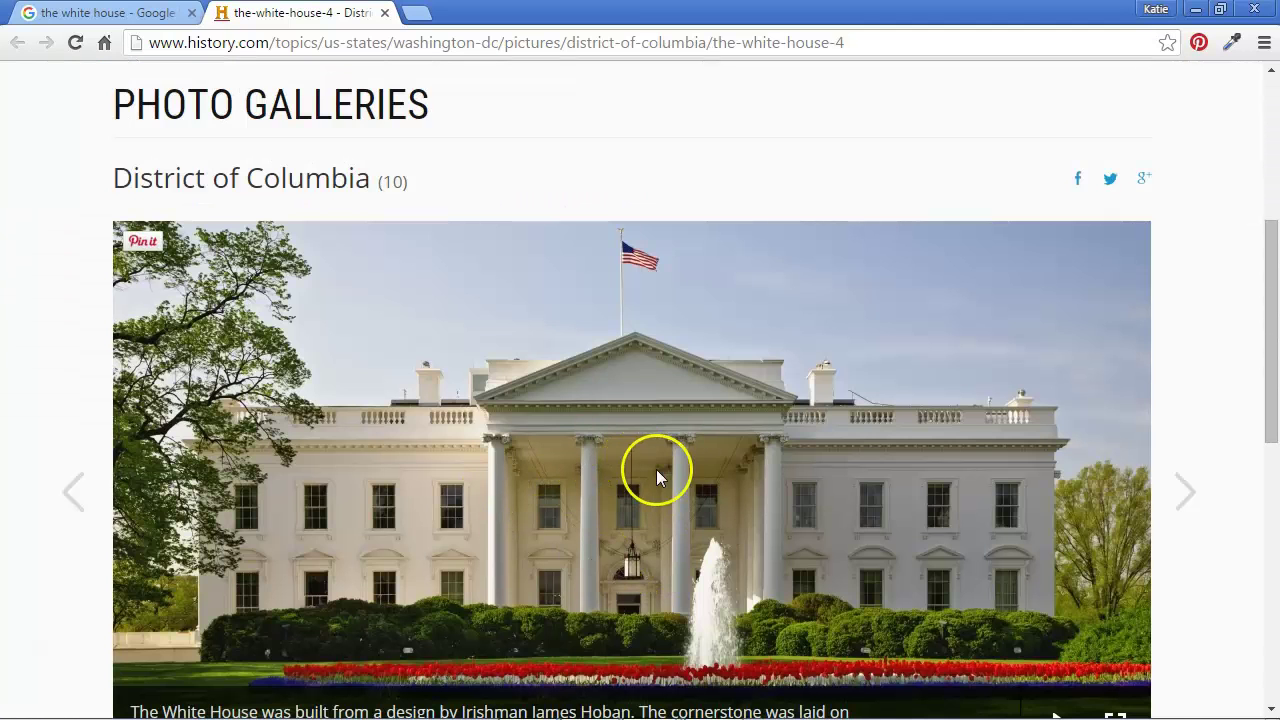
scroll(656, 469, "down", 2)
scroll(656, 469, "down", 1)
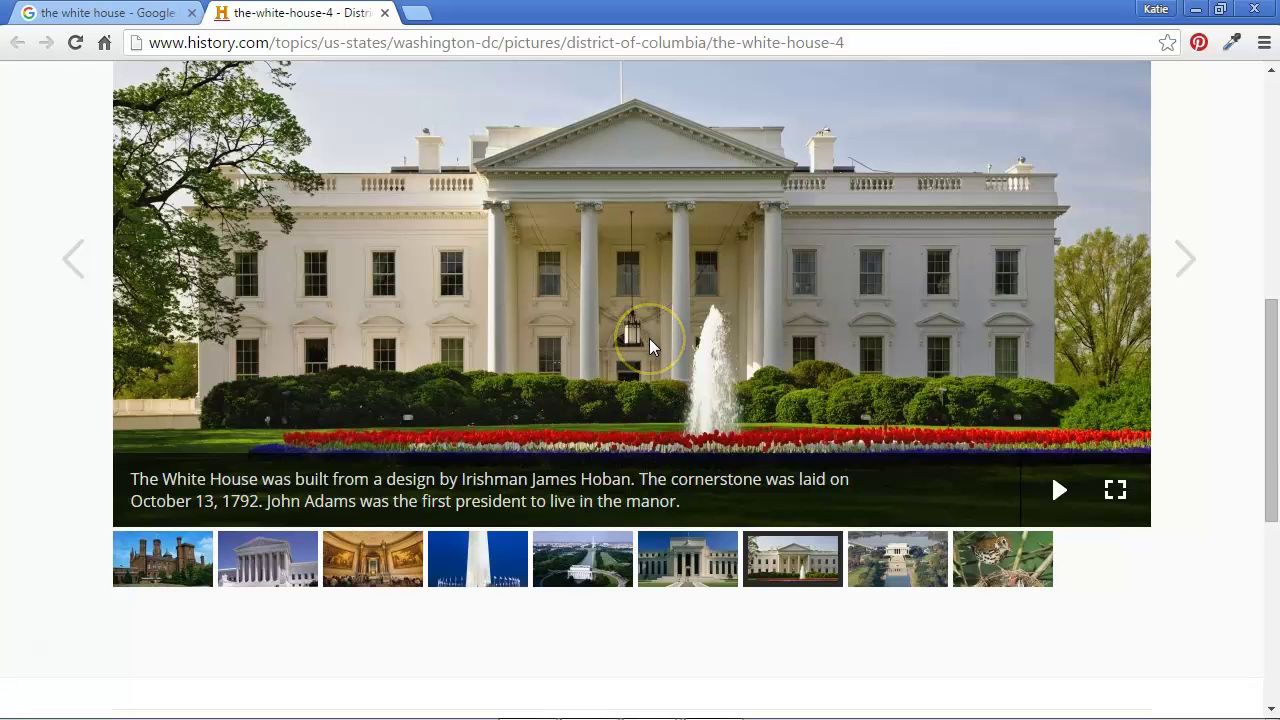
scroll(649, 338, "down", 5)
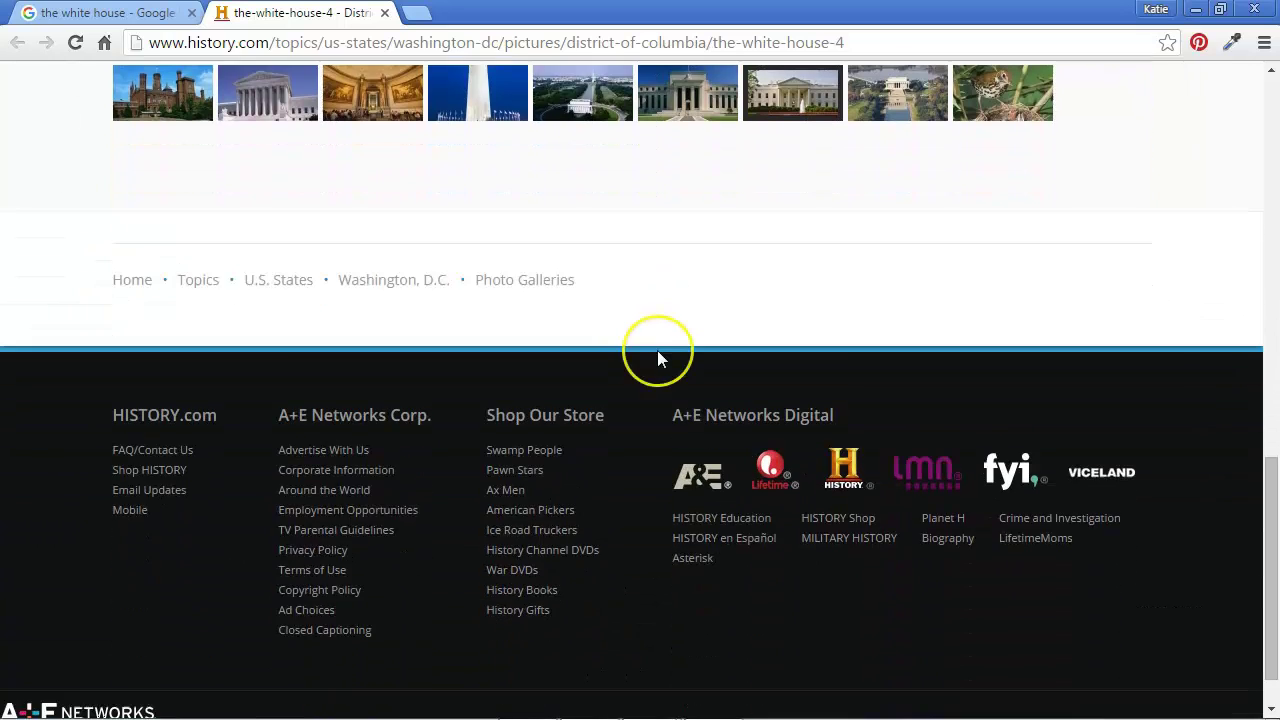
scroll(657, 358, "down", 1)
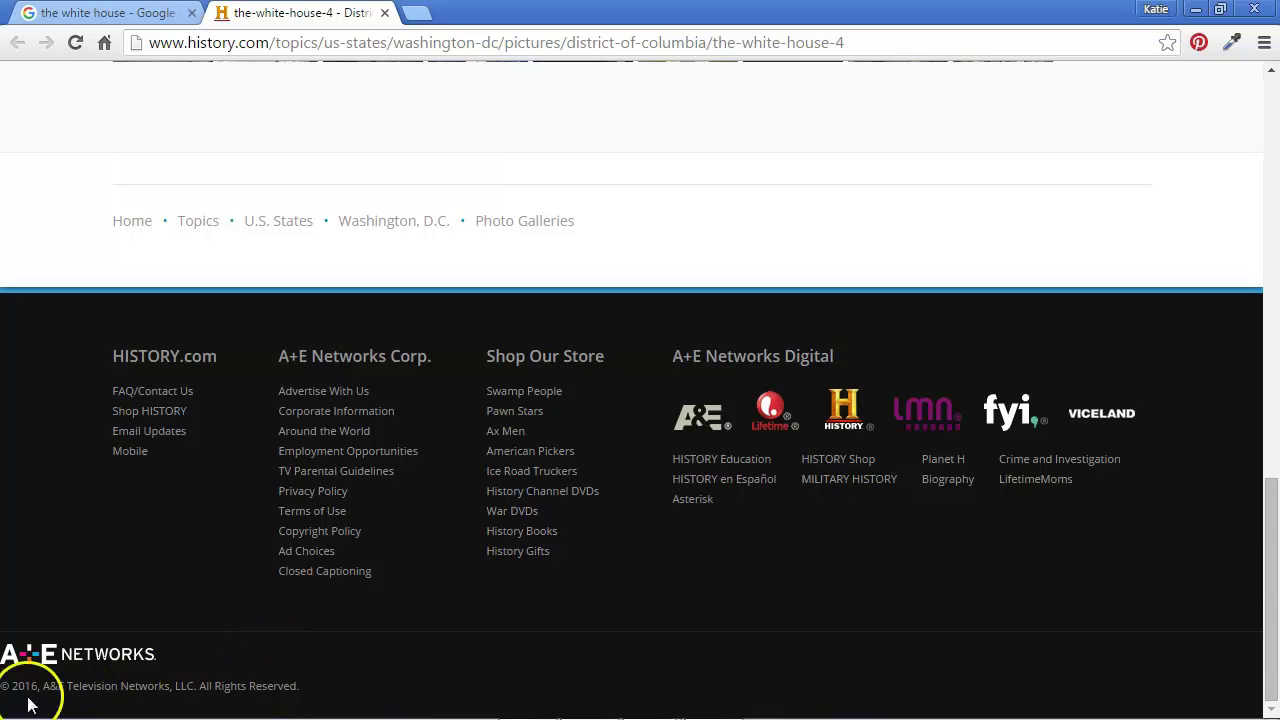
scroll(478, 636, "up", 6)
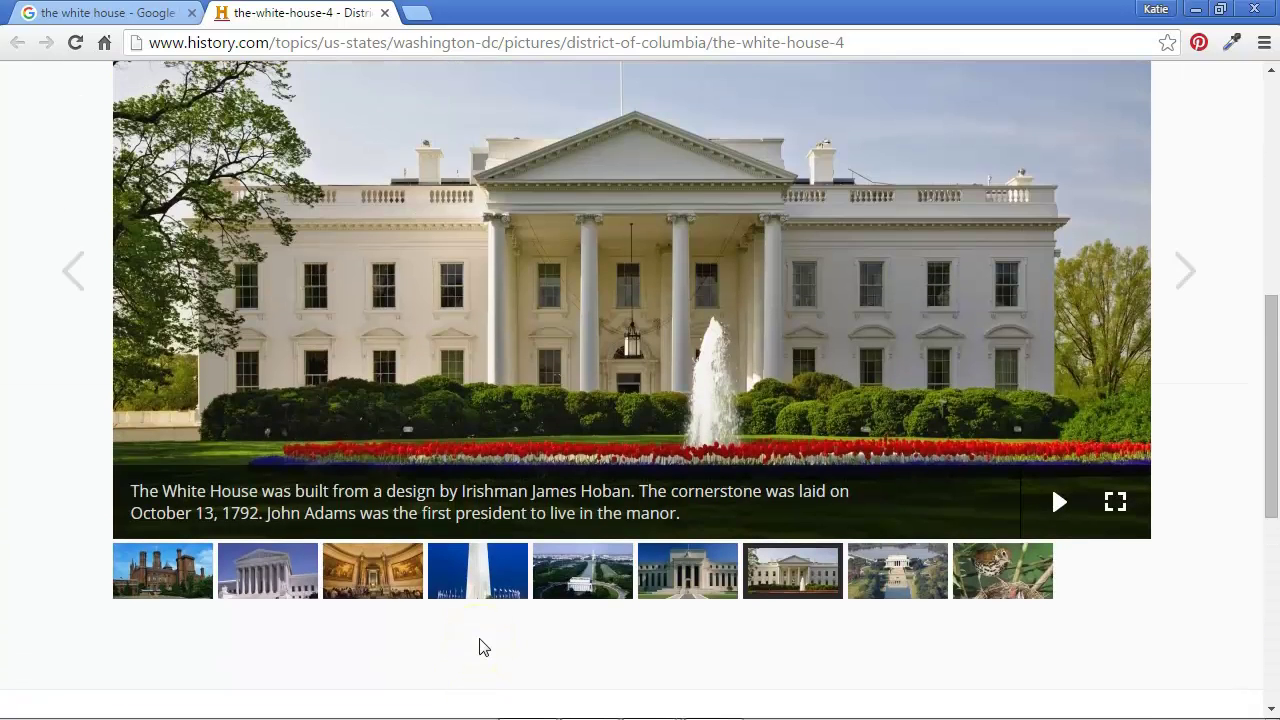
scroll(479, 647, "up", 4)
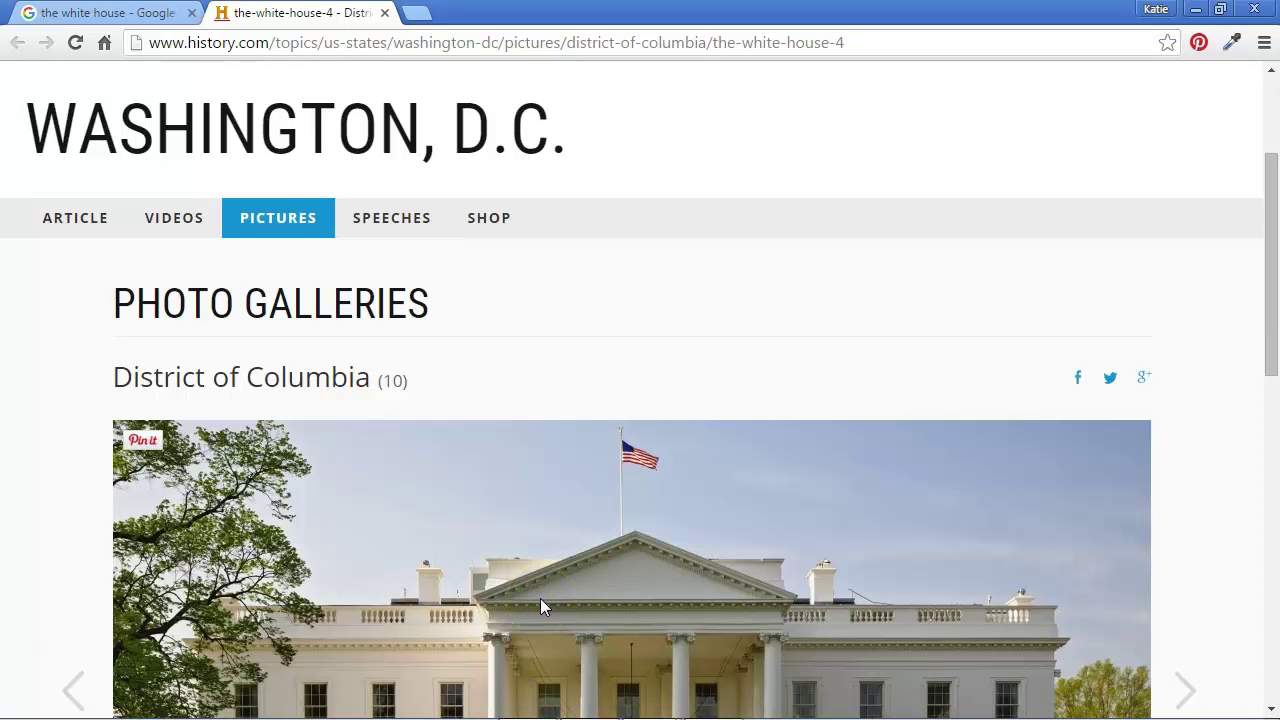
- Close the History.com tab and the image preview to return to the results
left_click(384, 13)
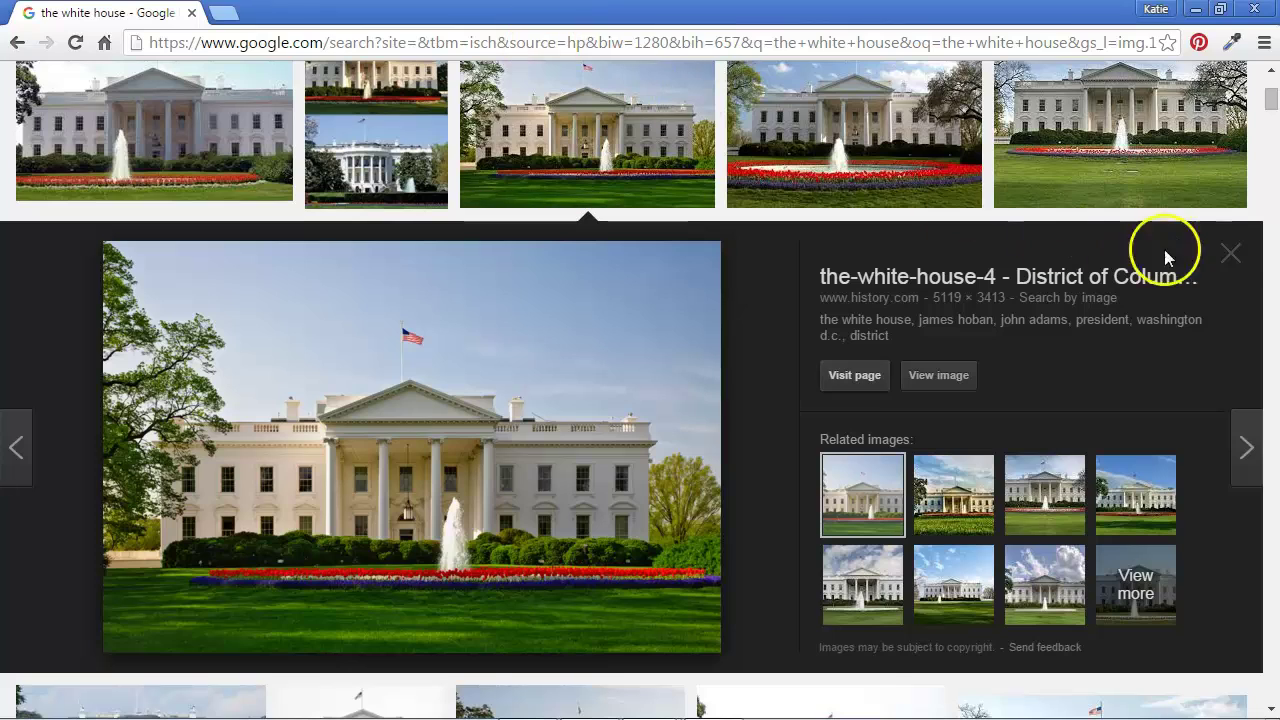
left_click(1232, 253)
scroll(980, 349, "up", 3)
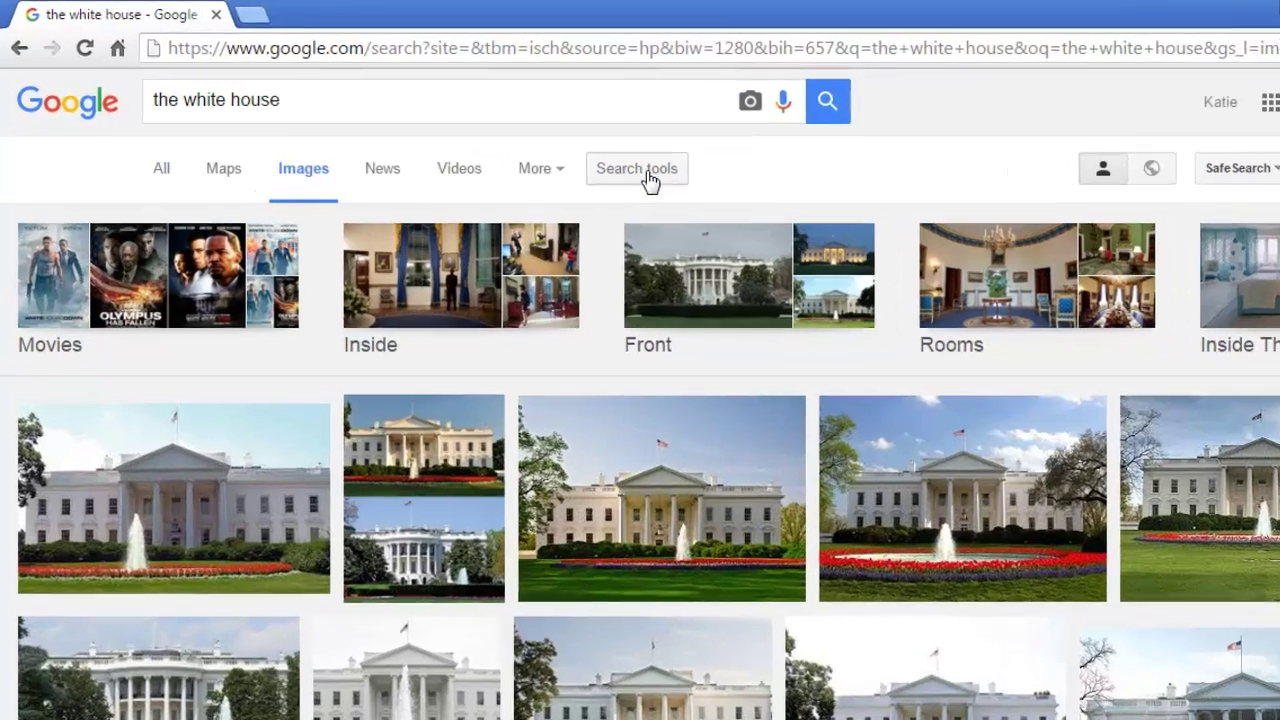
- Filter the results by Usage rights to 'Labeled for reuse'
left_click(575, 155)
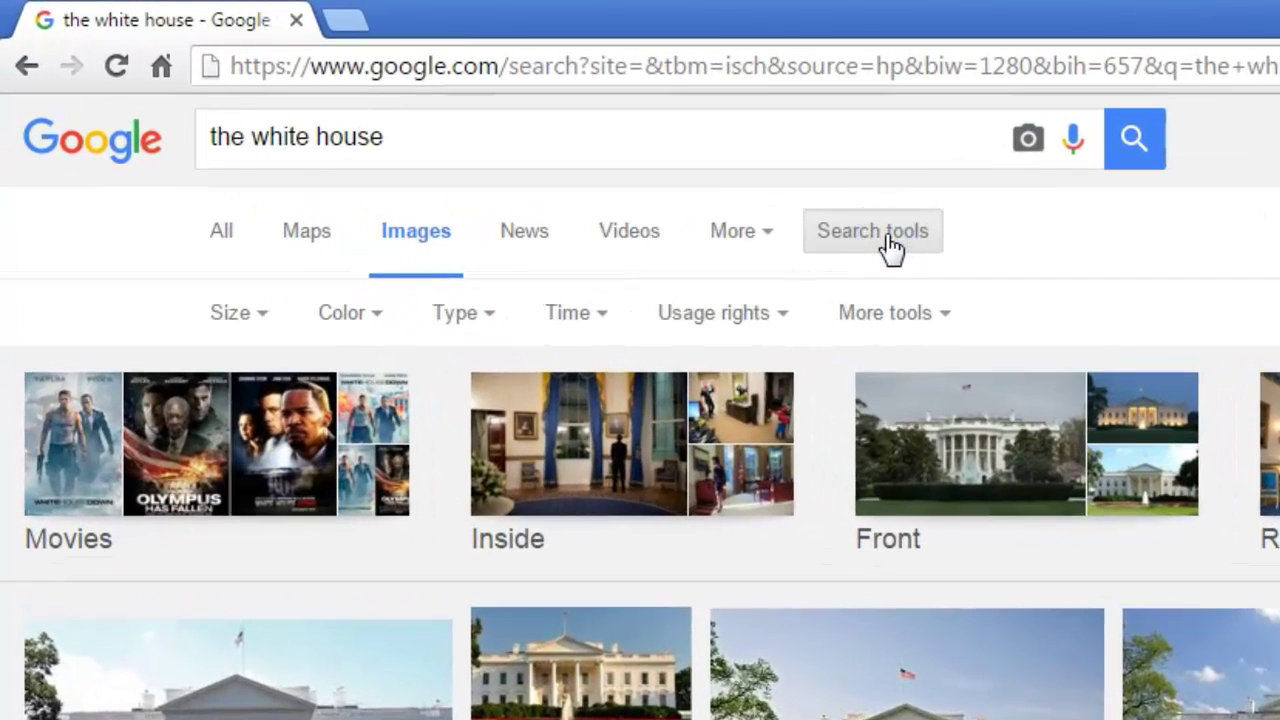
left_click(748, 320)
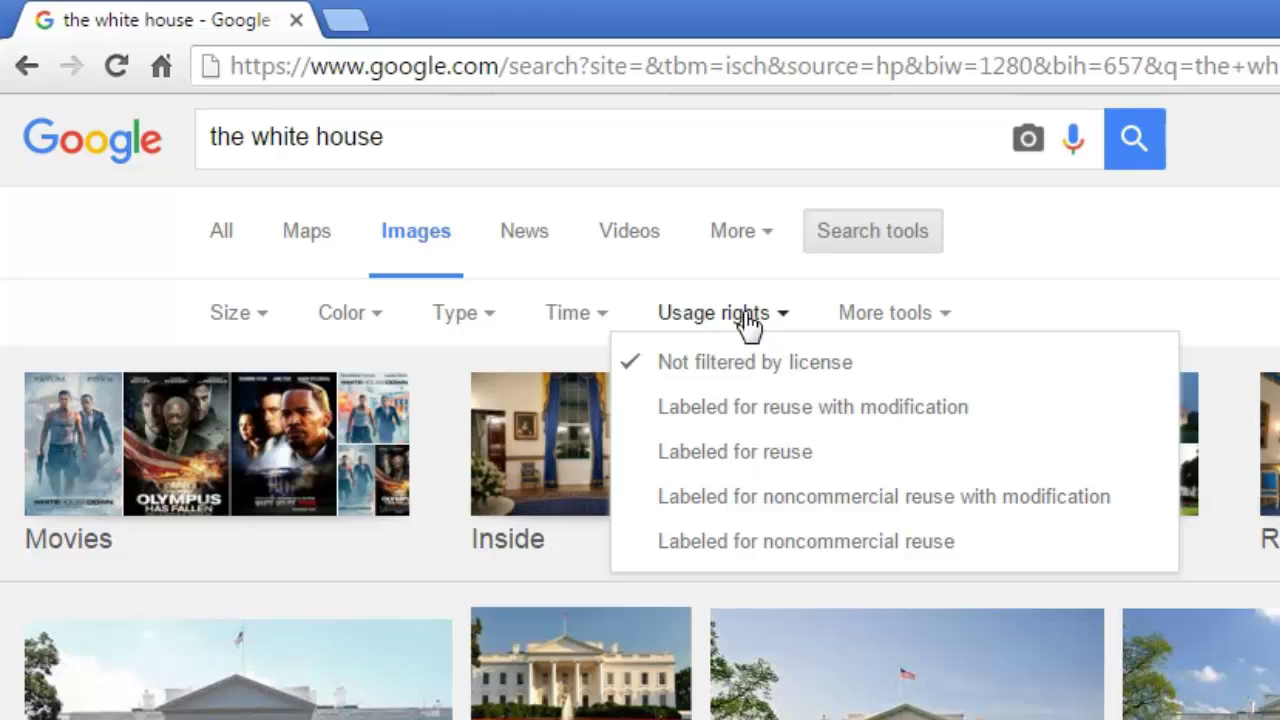
left_click(708, 455)
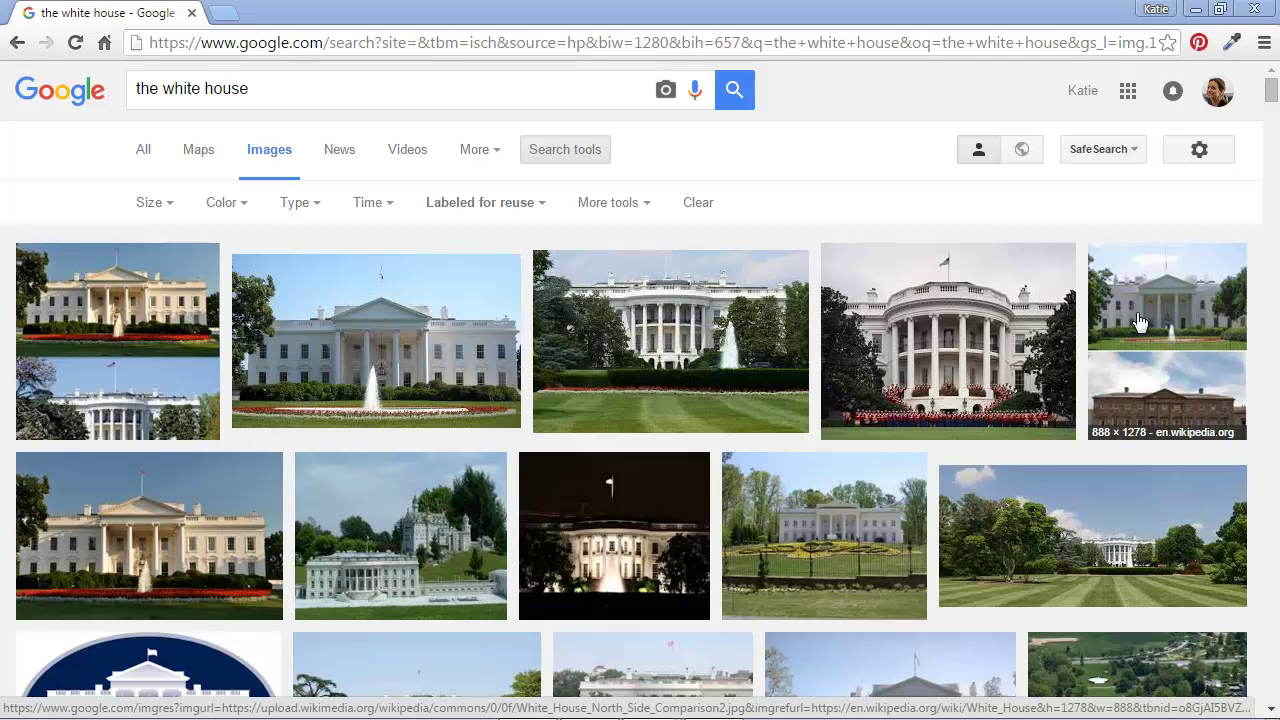
- Open the Wikimedia Commons page for 'File:White House 02.jpg' from the third filtered result
left_click(662, 368)
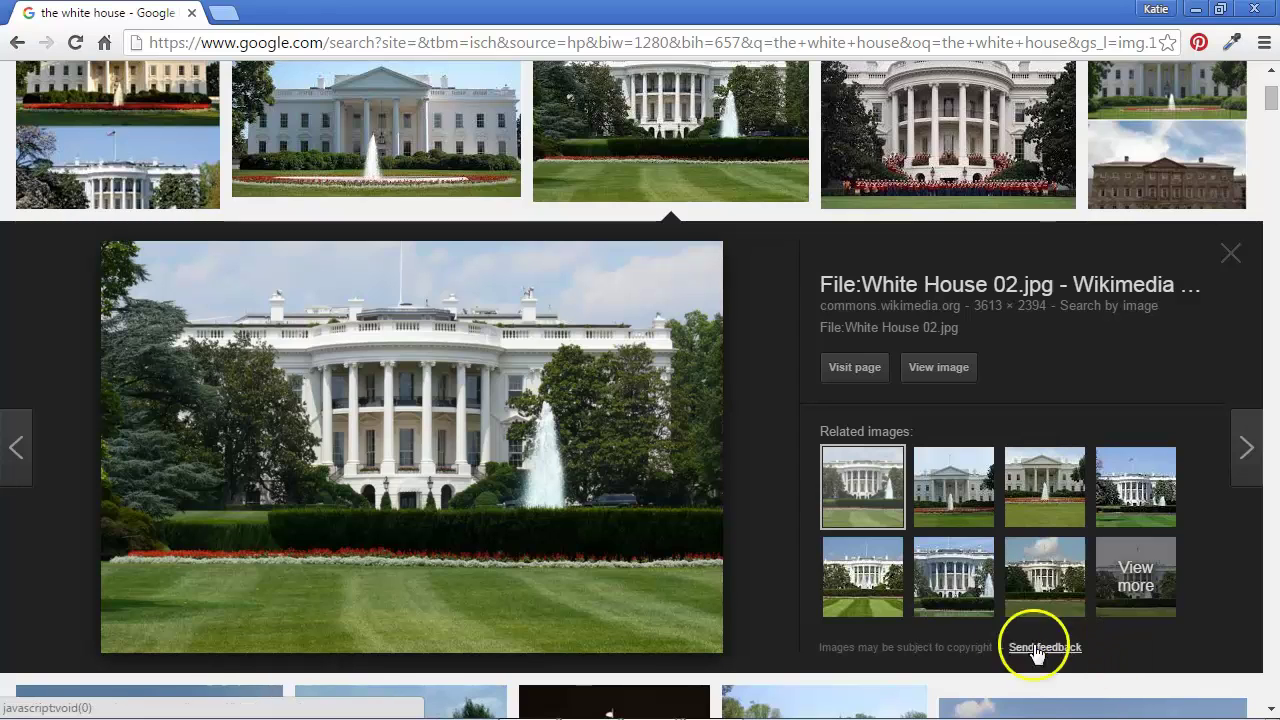
left_click(863, 372)
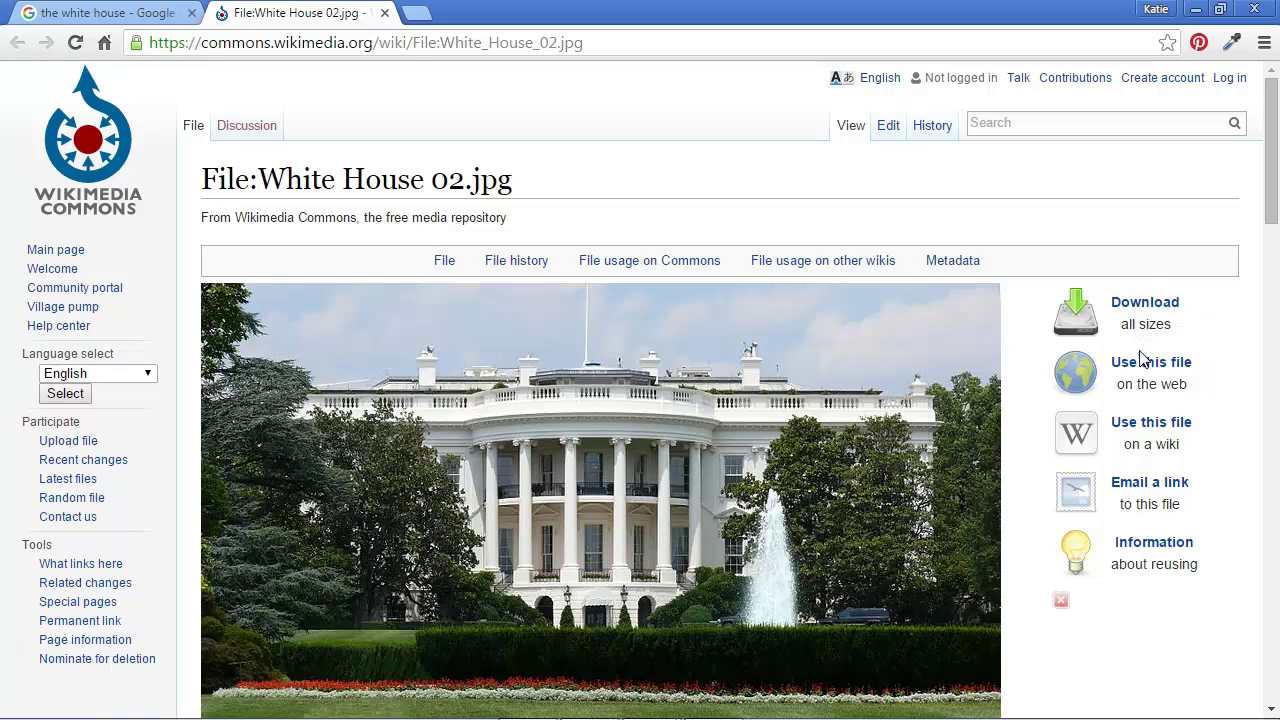
left_click(1140, 446)
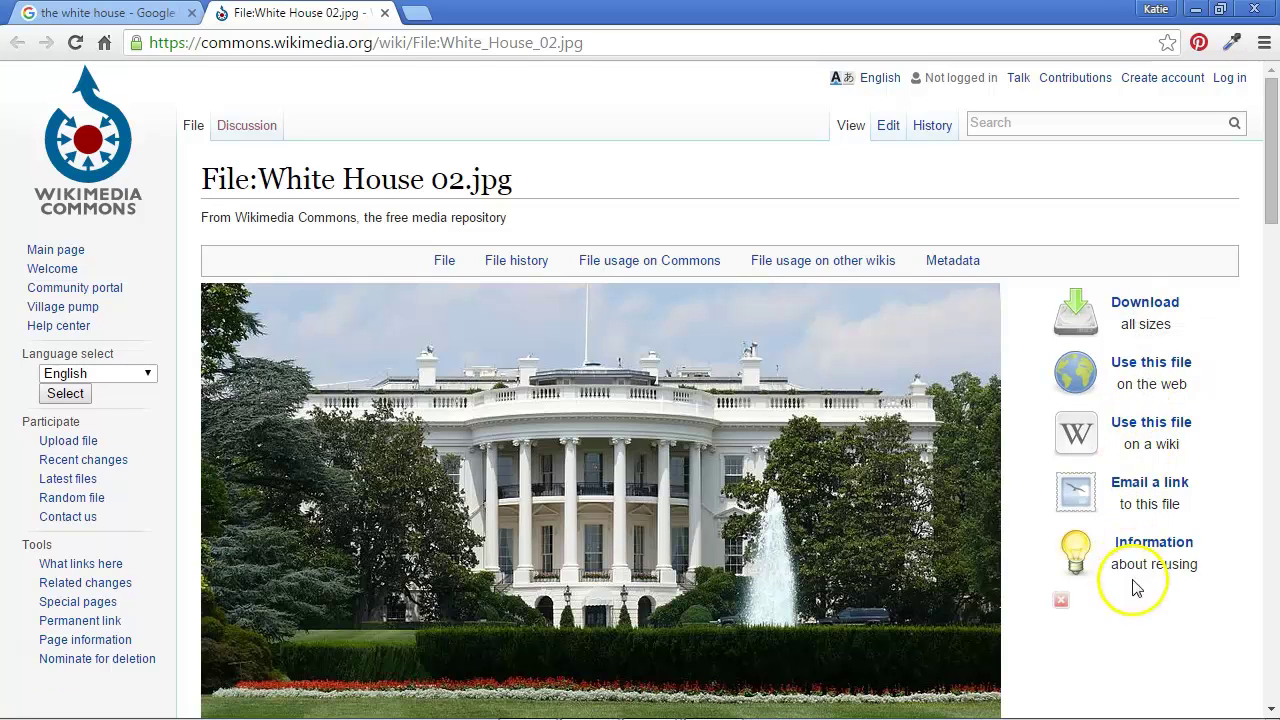
scroll(1137, 654, "down", 3)
scroll(1136, 657, "down", 5)
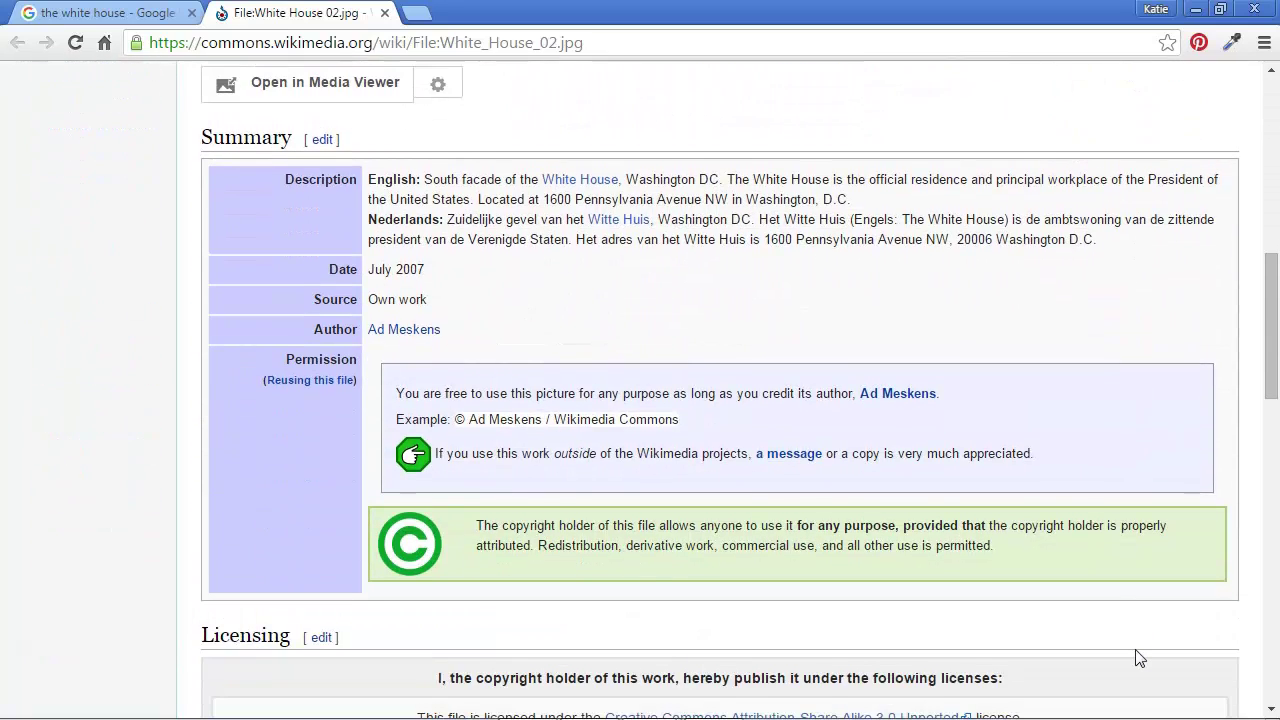
scroll(1140, 658, "down", 2)
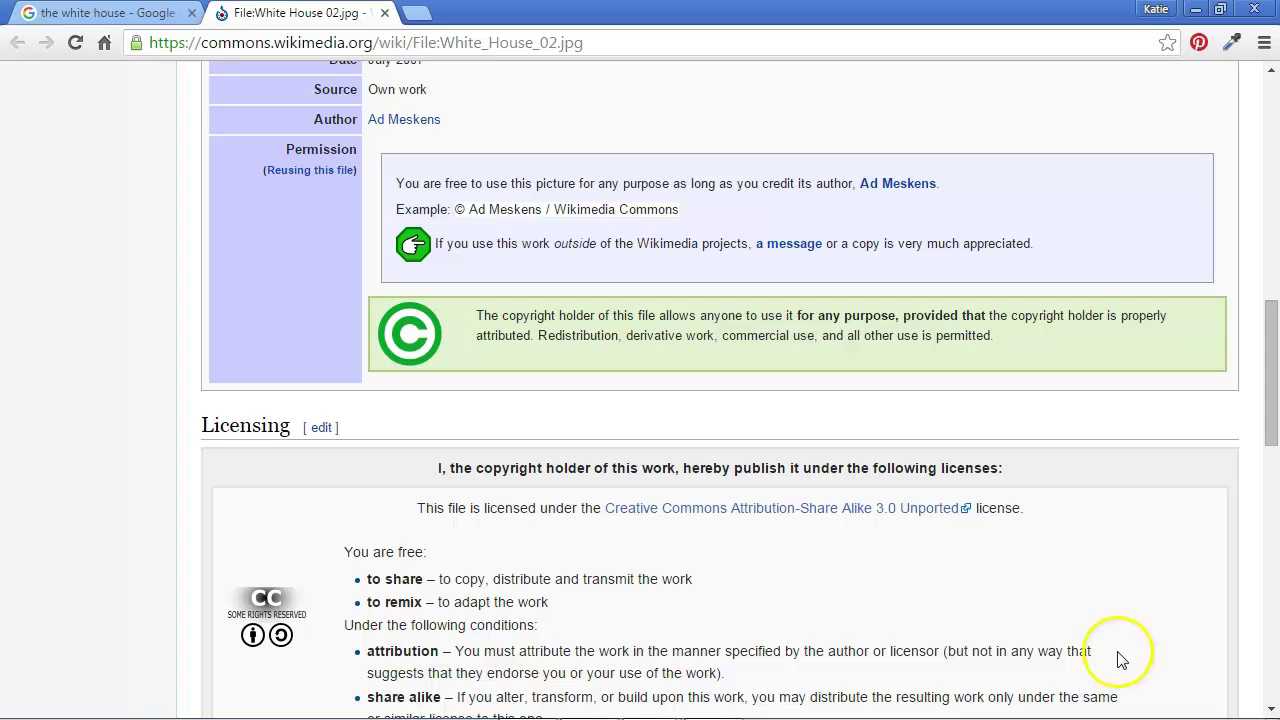
scroll(629, 700, "down", 1)
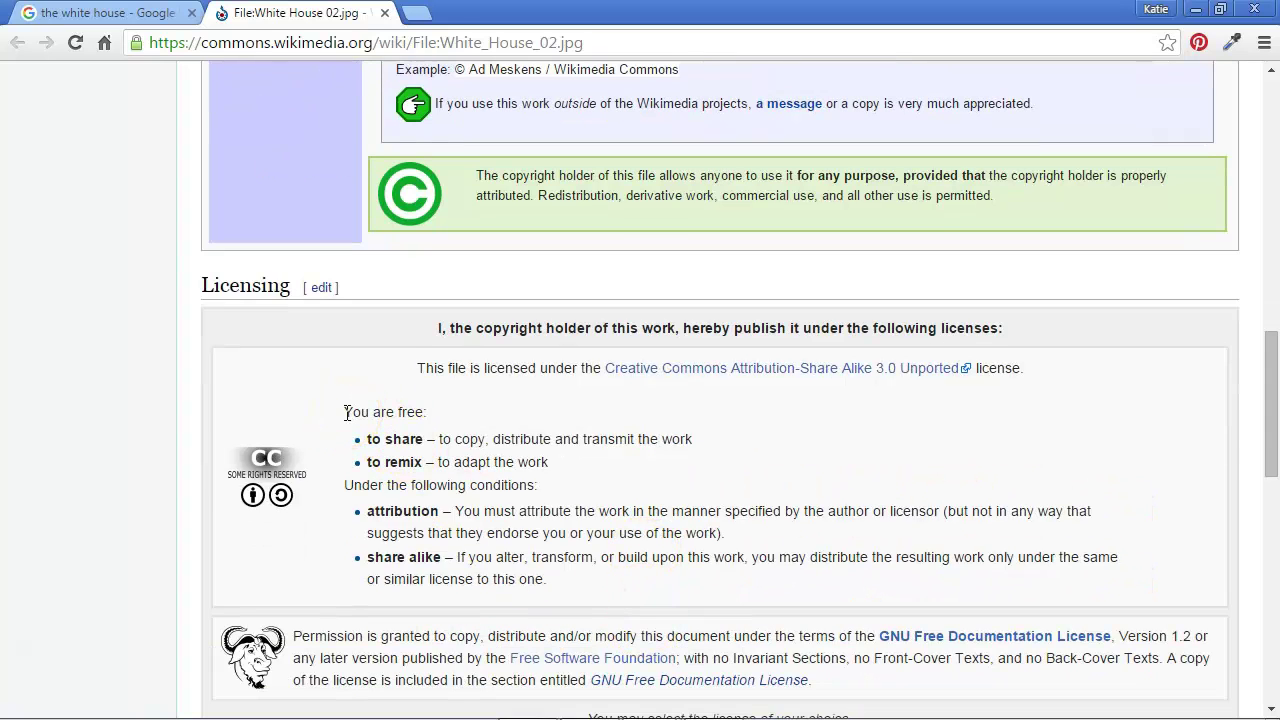
left_click_drag(345, 485, 548, 486)
left_click(415, 511)
scroll(388, 530, "up", 3)
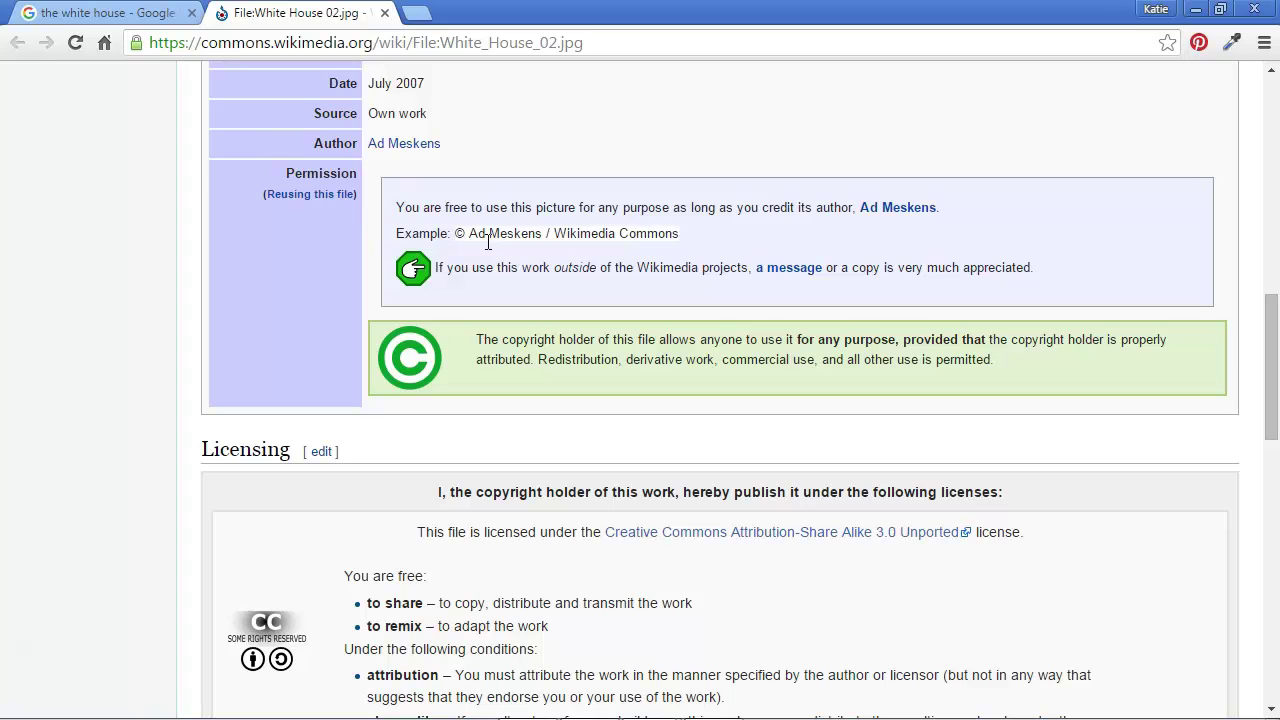
scroll(488, 243, "up", 8)
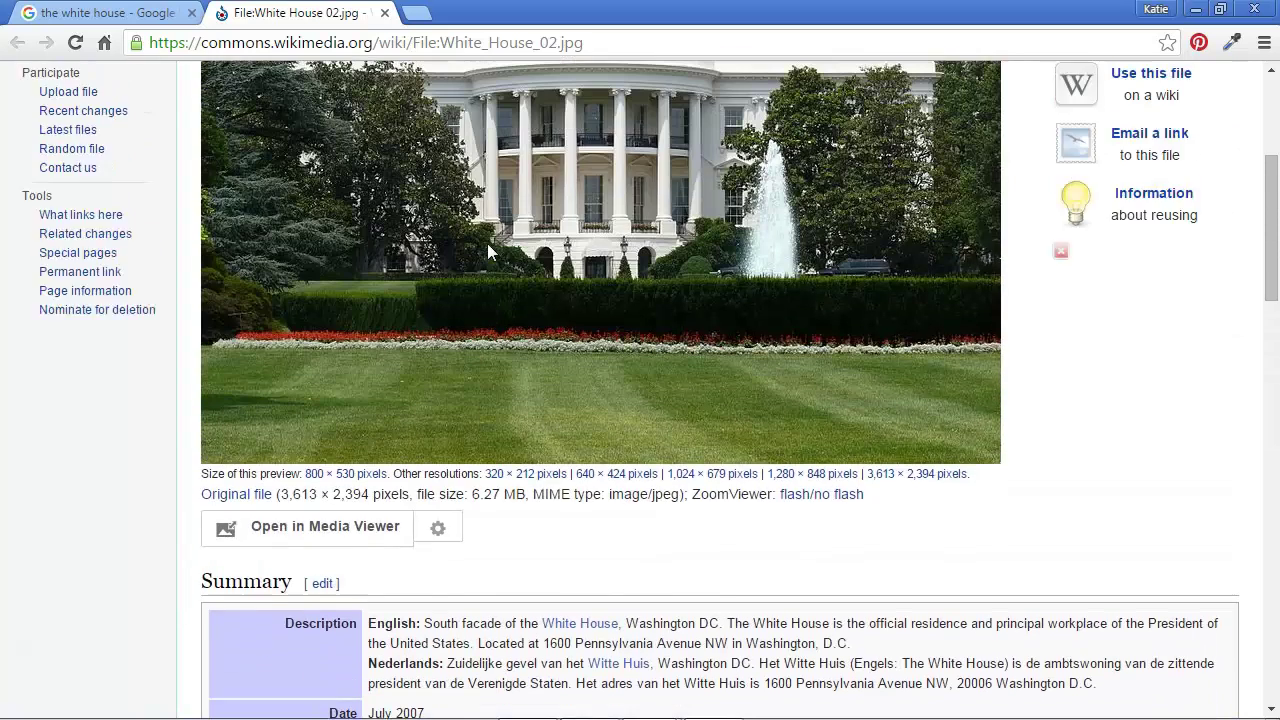
scroll(490, 250, "up", 1)
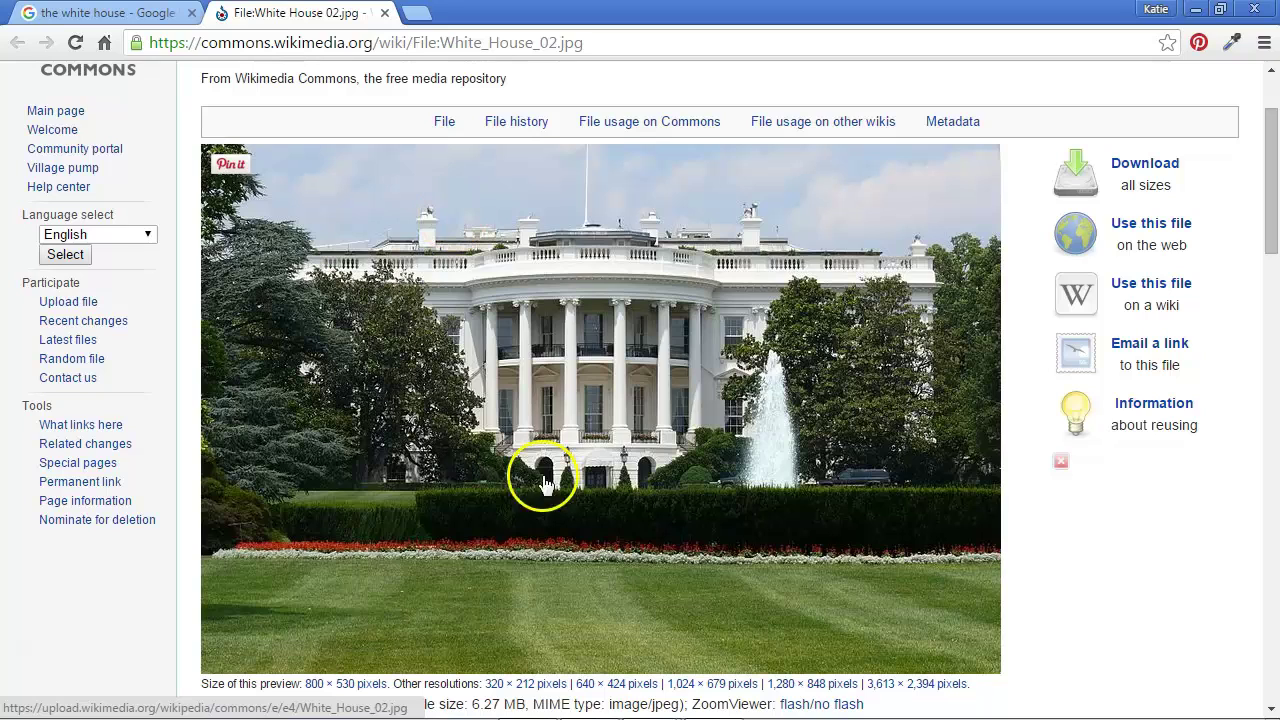